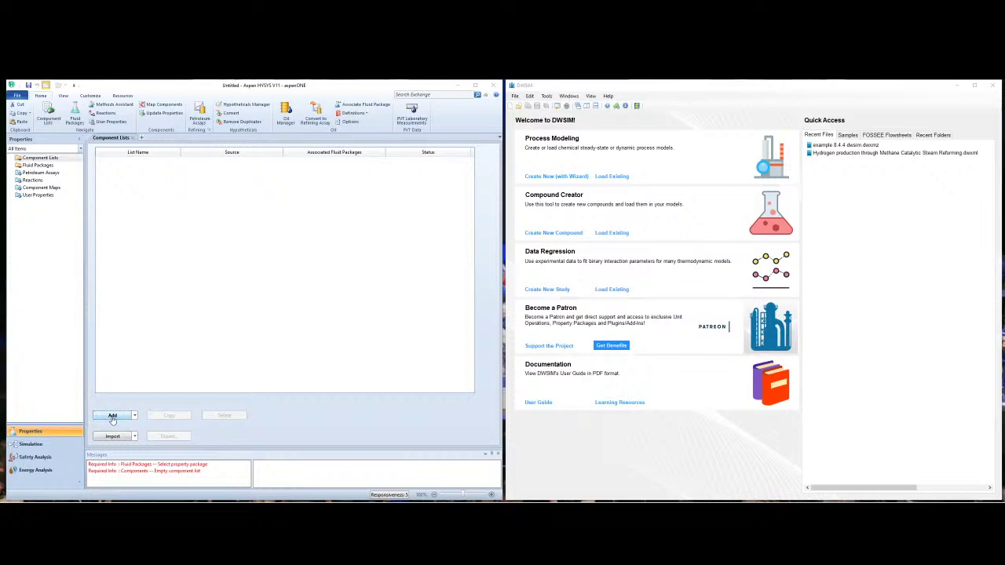
# Step: Create a new component list in Aspen HYSYS based on the HYSYS databanks
pyautogui.click(134, 415)
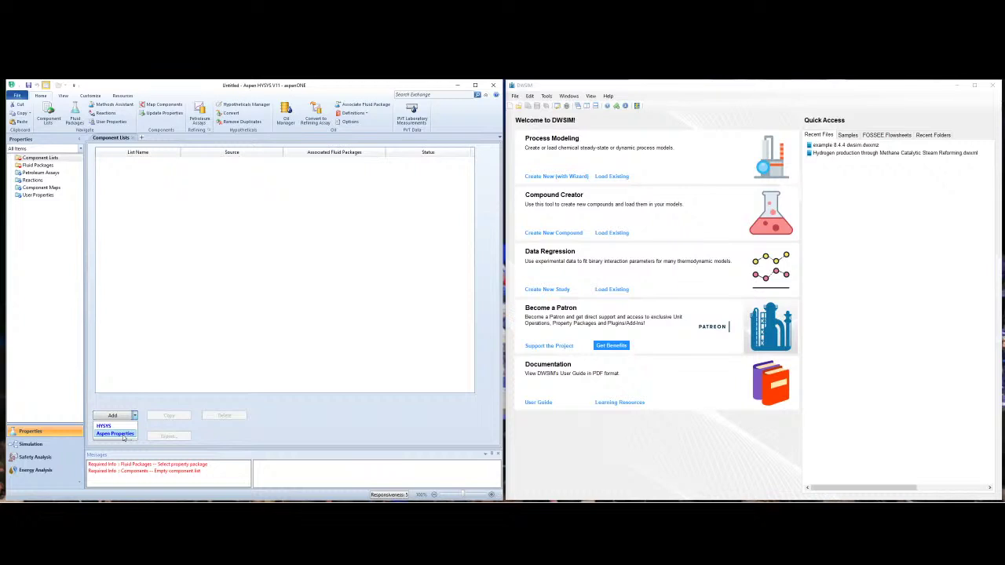
pyautogui.click(304, 421)
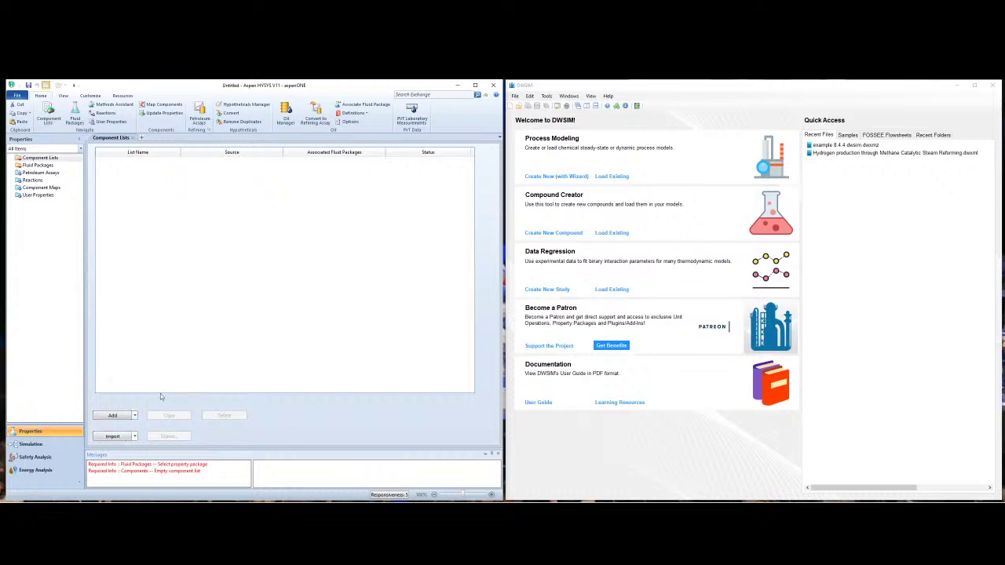
pyautogui.click(135, 417)
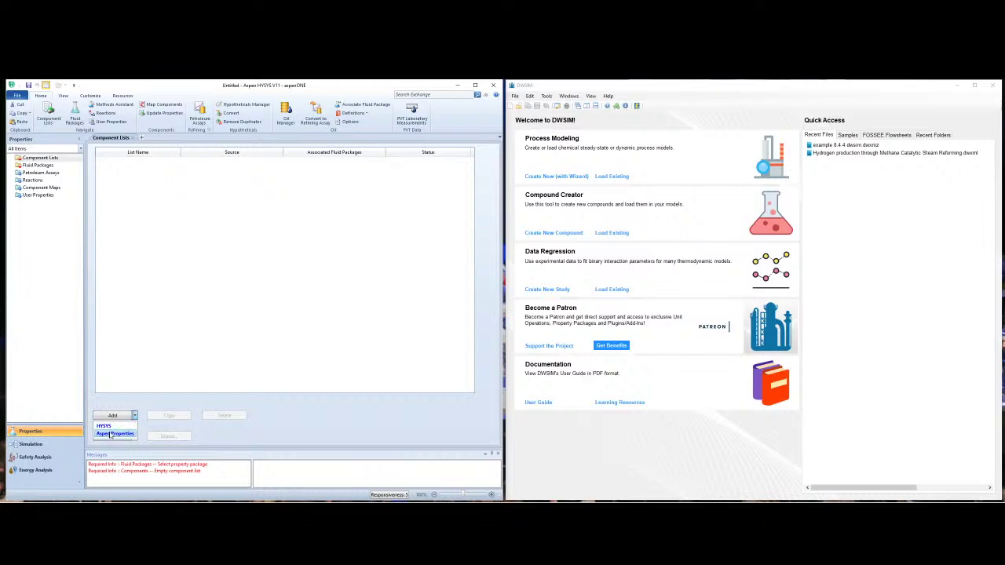
pyautogui.click(330, 412)
pyautogui.click(111, 415)
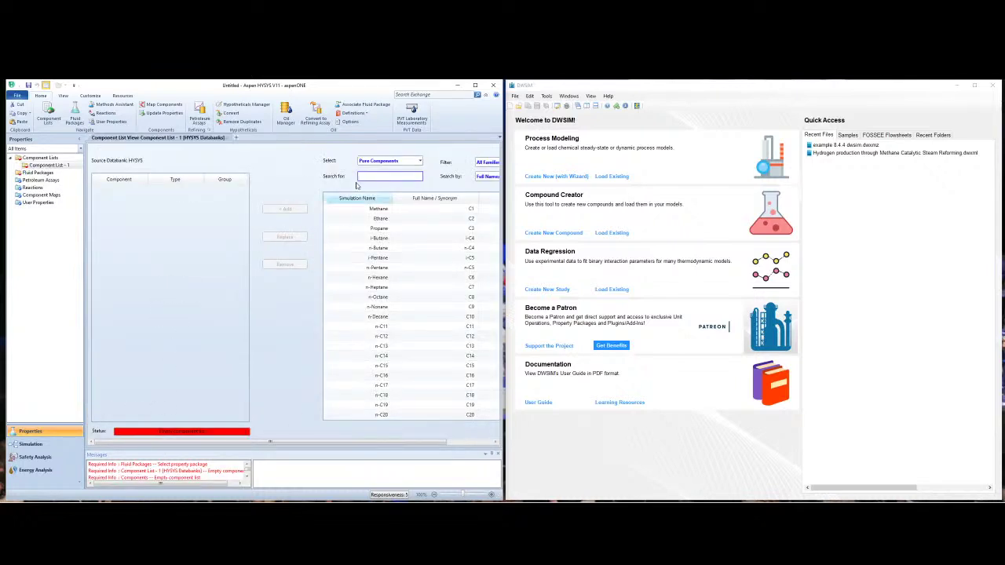
# Step: Find Benzene and Toluene among the pure components and add both to the component list
pyautogui.click(365, 177)
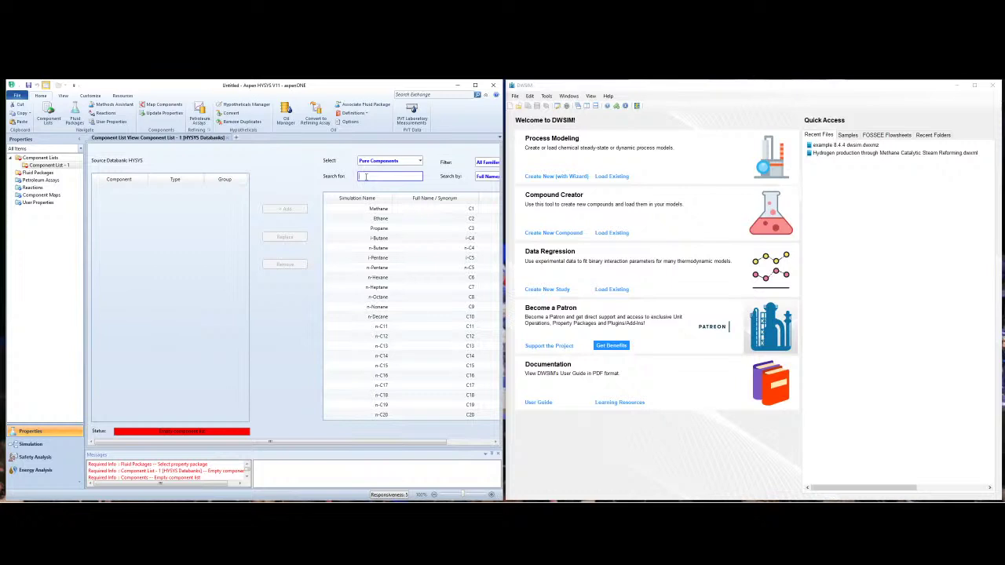
pyautogui.write('benzene')
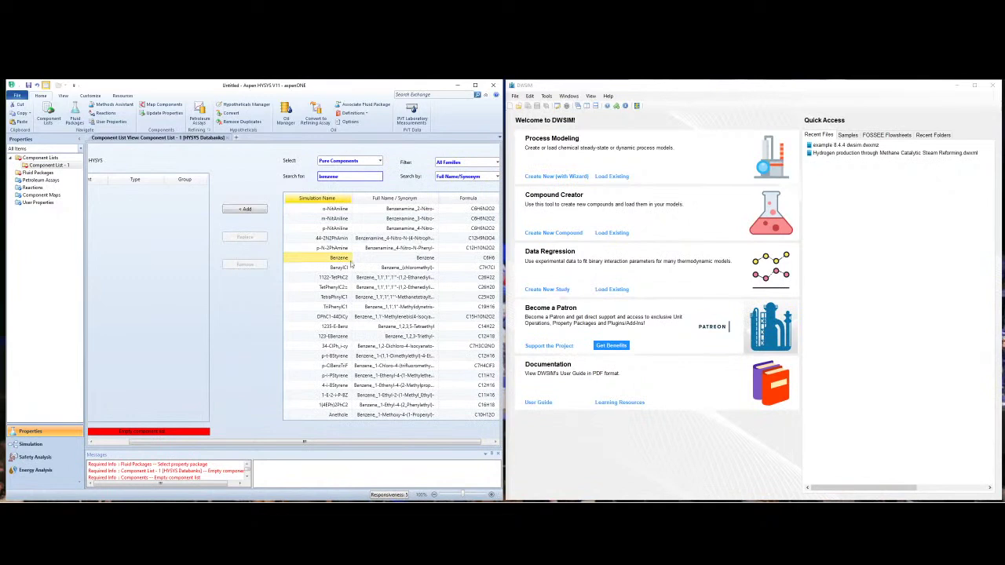
pyautogui.click(245, 209)
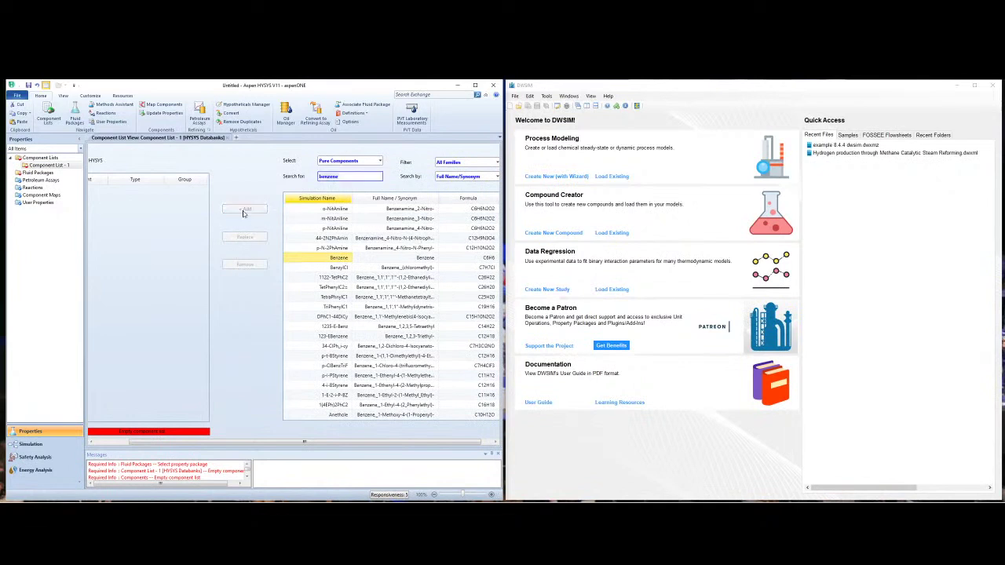
pyautogui.doubleClick(343, 176)
pyautogui.click(343, 176)
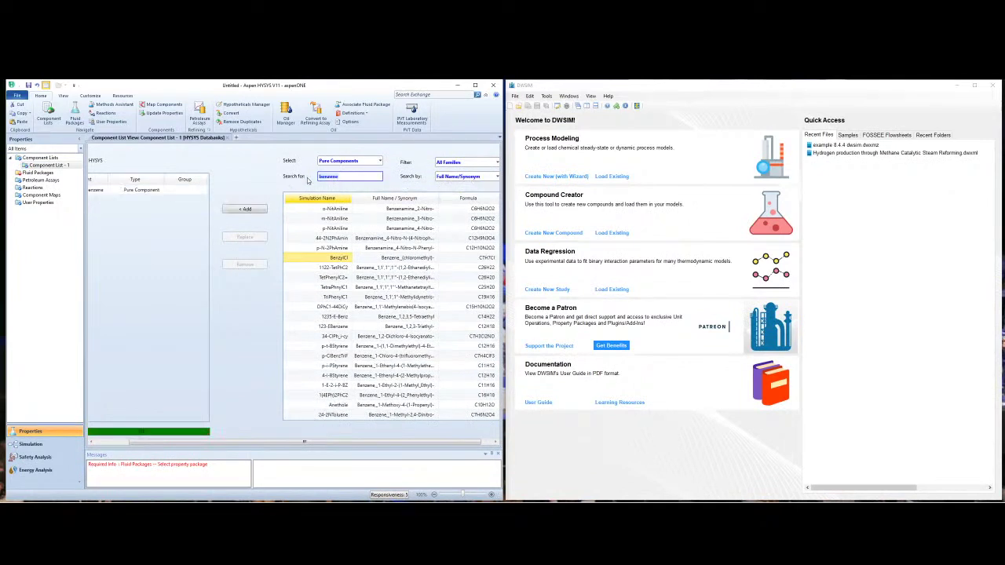
pyautogui.write('toluen')
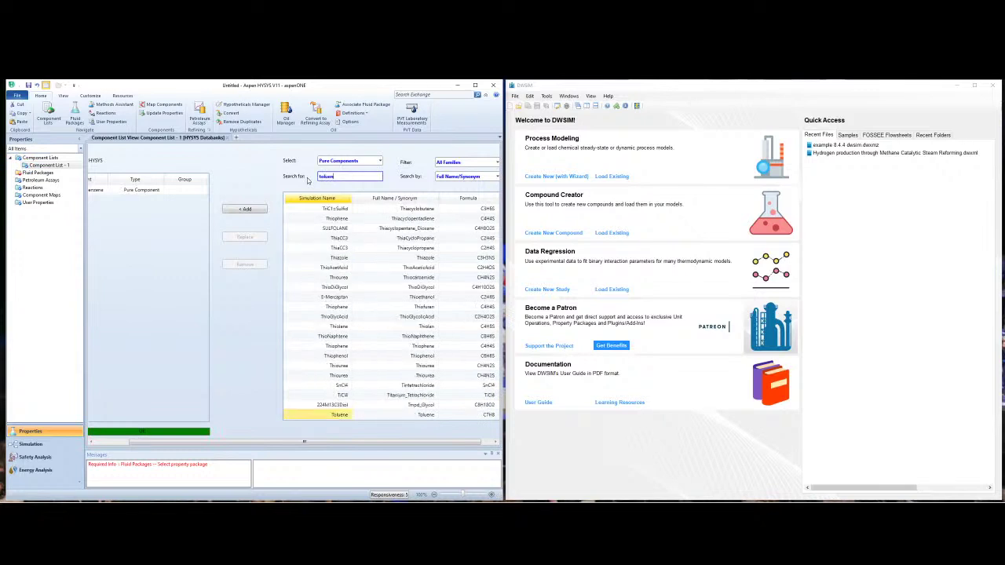
pyautogui.write('e')
pyautogui.click(244, 209)
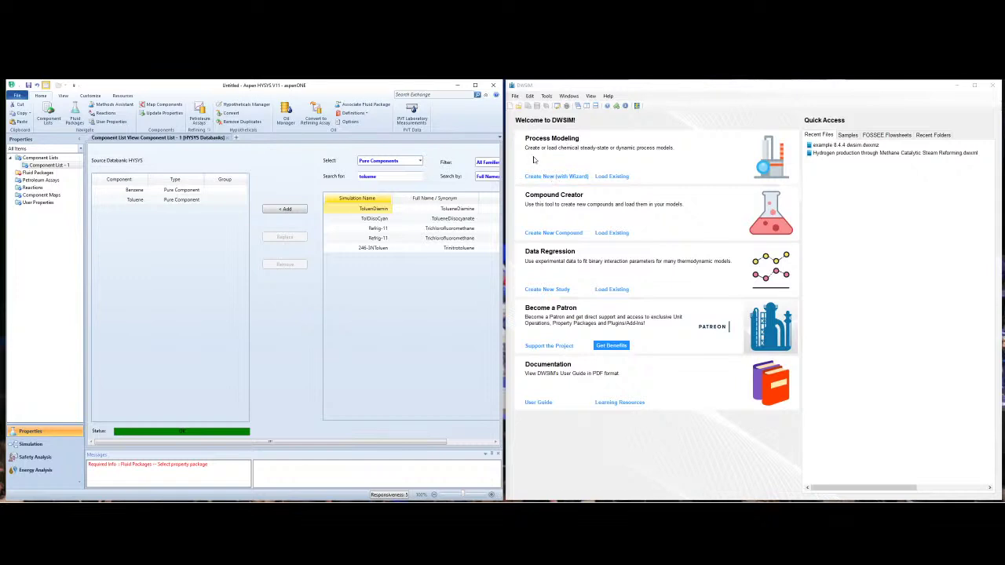
# Step: Switch to DWSIM, create a new process model with the configuration wizard and advance to the compound selection
pyautogui.click(558, 176)
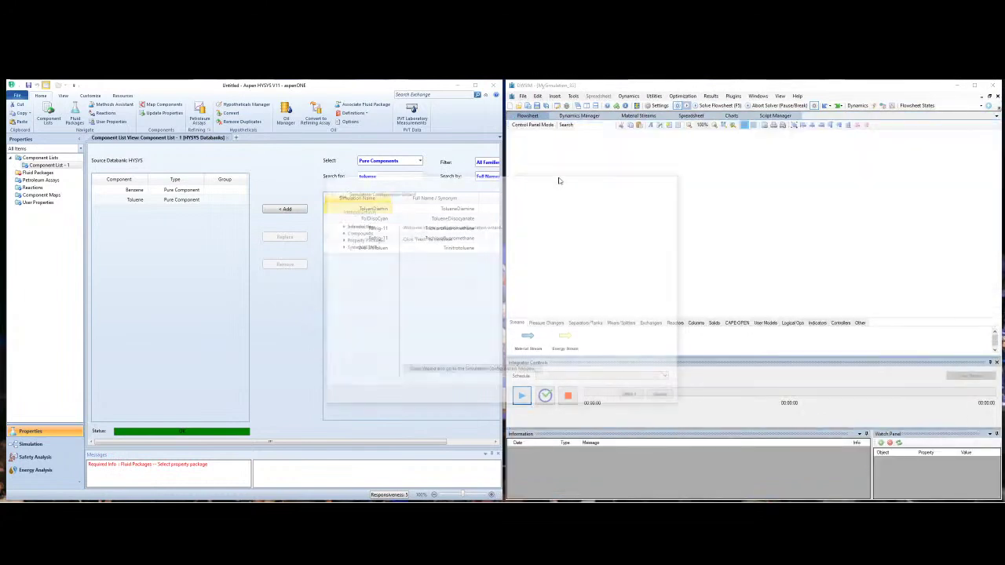
pyautogui.moveTo(514, 181); pyautogui.dragTo(750, 165)
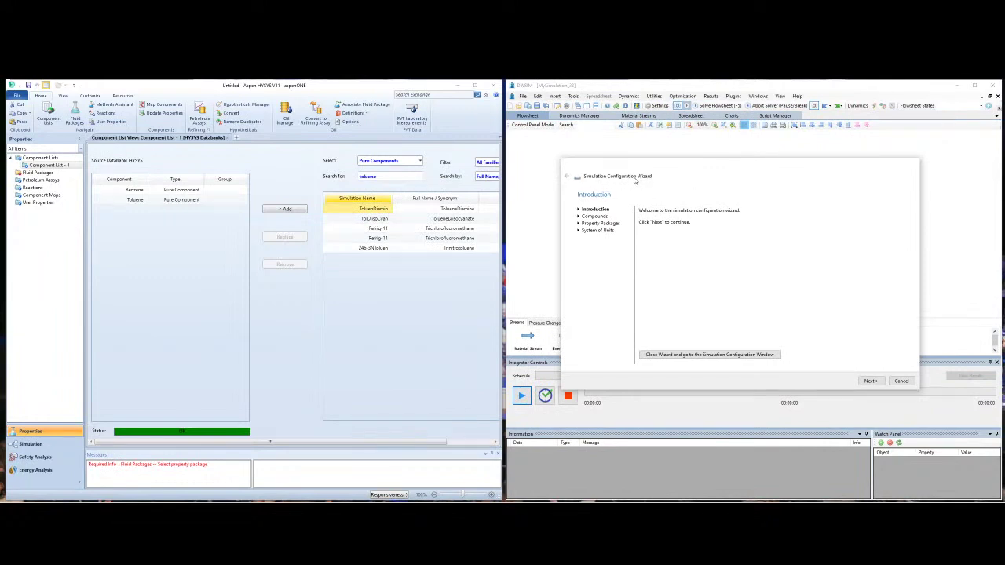
pyautogui.click(870, 382)
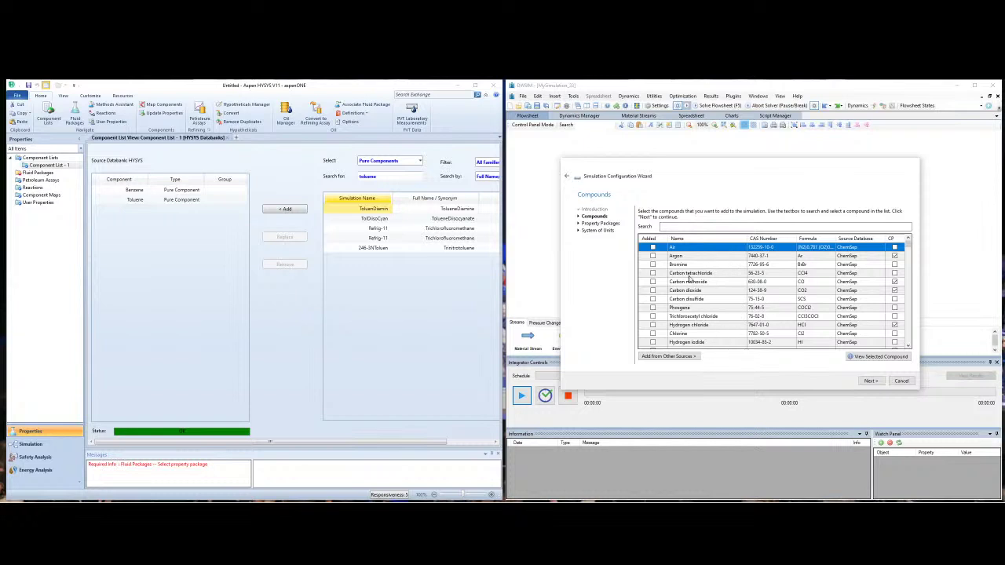
# Step: Find and add the compounds Benzene and Toluene to the DWSIM simulation, and continue to the property packages page
pyautogui.click(704, 227)
pyautogui.write('benzene')
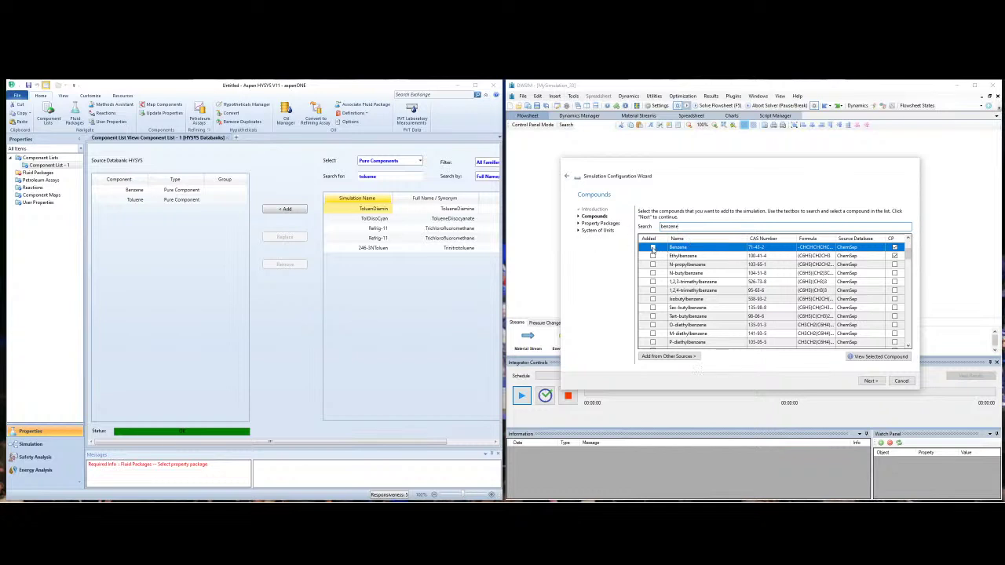
pyautogui.click(652, 248)
pyautogui.click(682, 226)
pyautogui.moveTo(682, 226); pyautogui.dragTo(661, 227)
pyautogui.write('tolue')
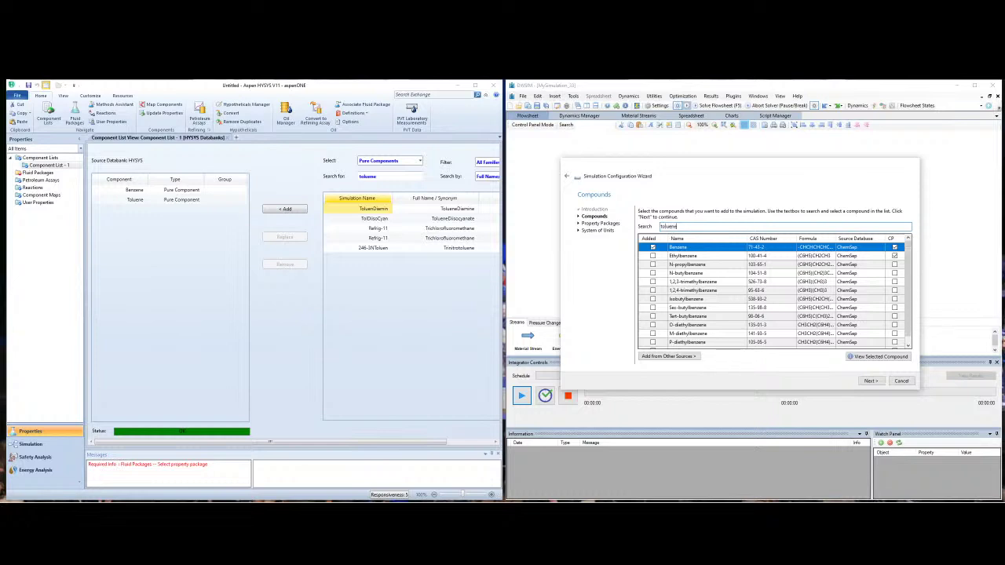
pyautogui.click(652, 247)
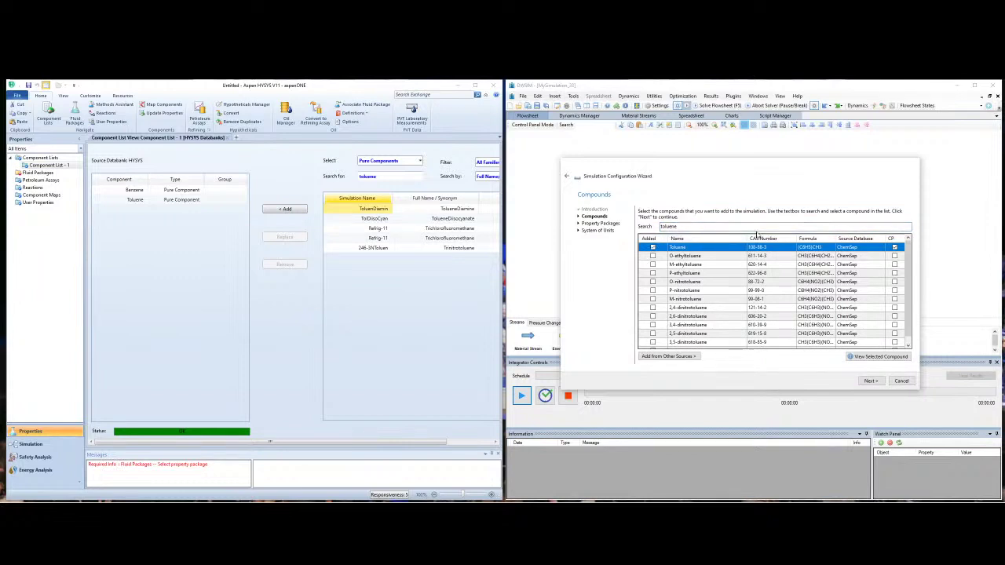
pyautogui.click(869, 380)
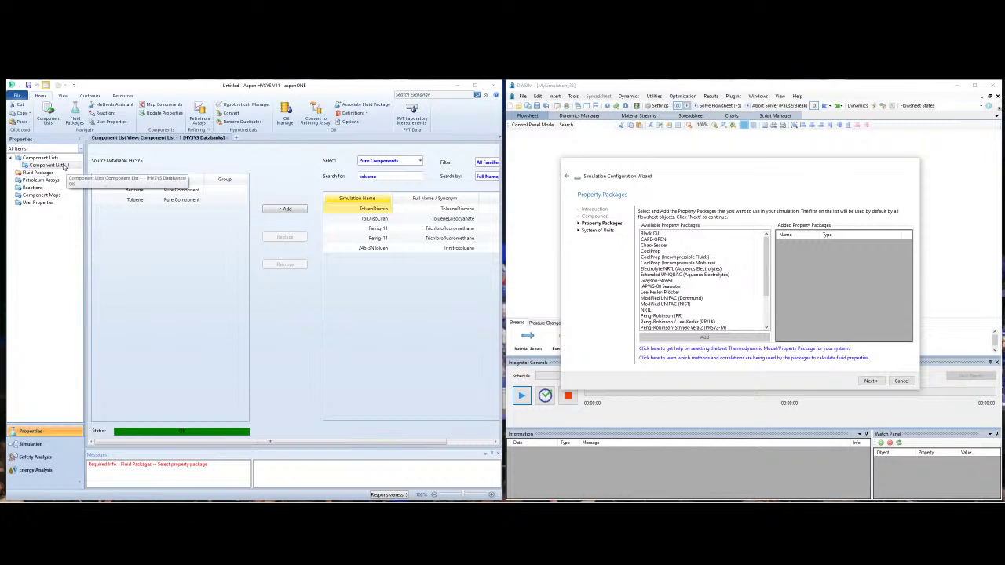
# Step: Switch to Aspen HYSYS, add a fluid package for the component list and choose Antoine as its property package
pyautogui.moveTo(67, 168); pyautogui.dragTo(27, 170)
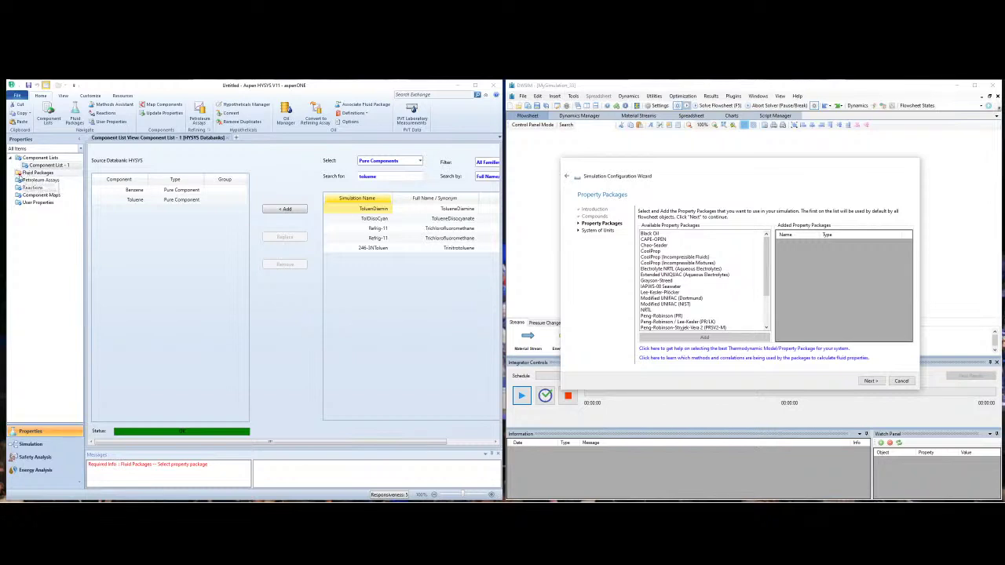
pyautogui.click(38, 173)
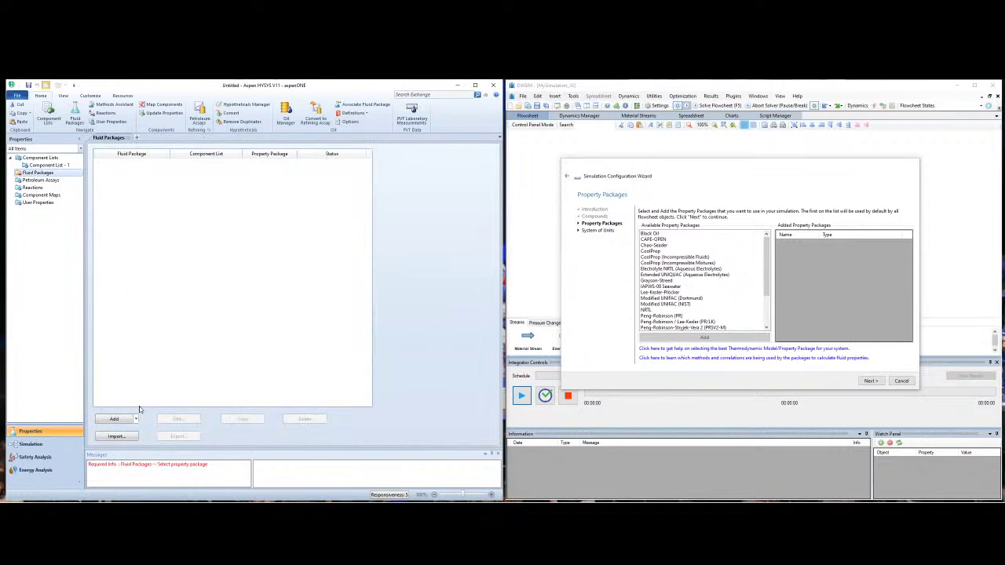
pyautogui.click(115, 420)
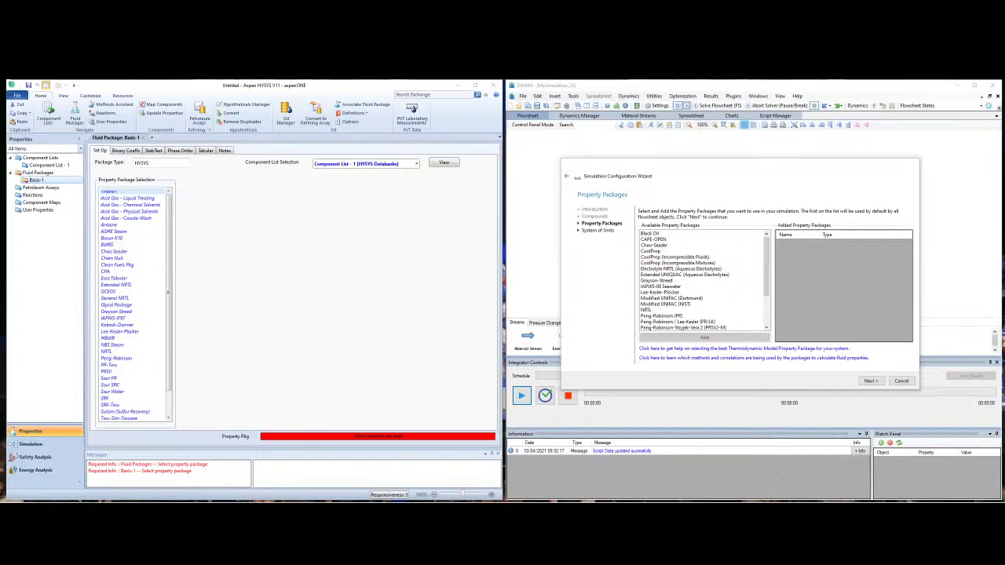
pyautogui.click(169, 272)
pyautogui.scroll(-2, 169, 272)
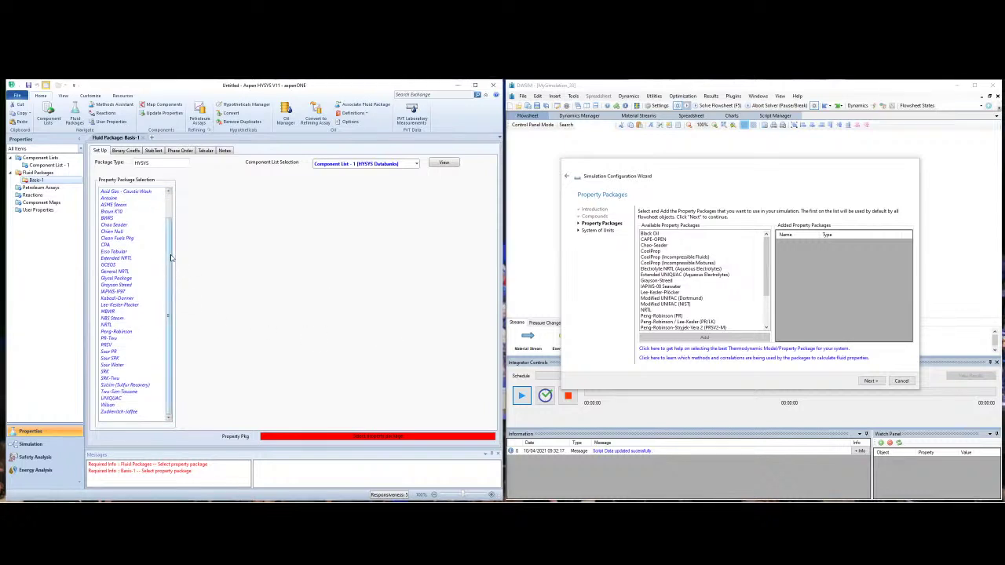
pyautogui.scroll(2, 170, 252)
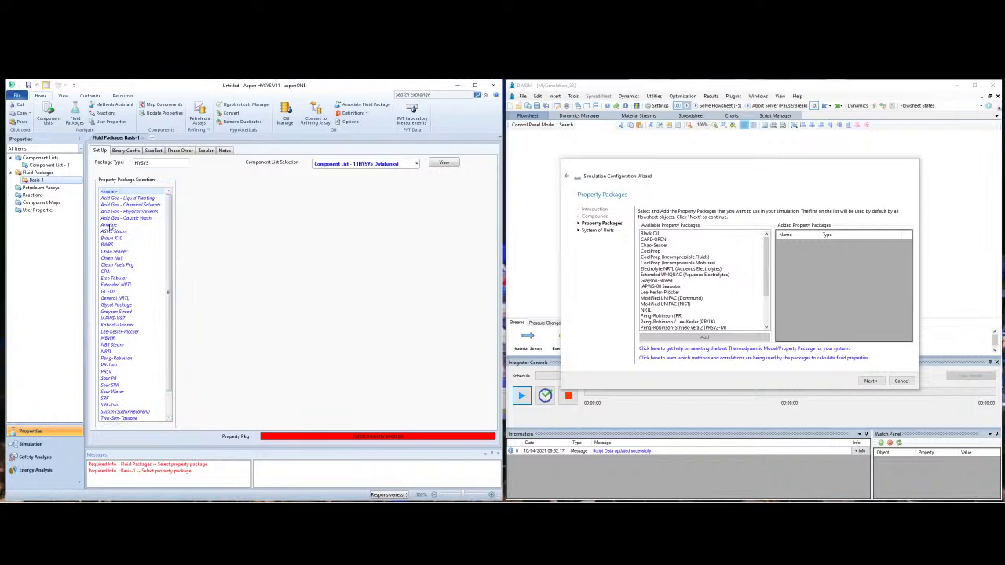
pyautogui.scroll(-2, 169, 256)
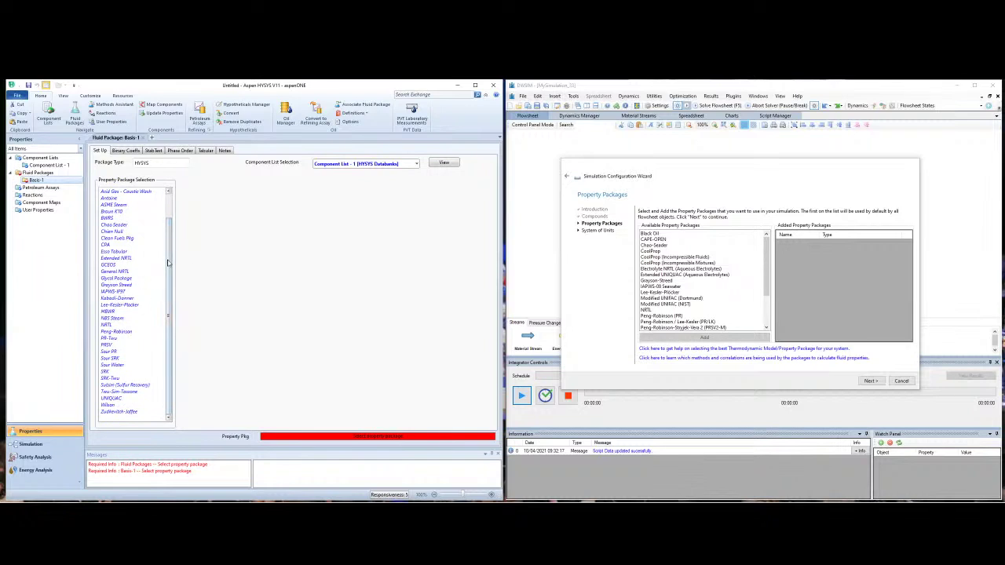
pyautogui.scroll(2, 133, 251)
pyautogui.click(115, 225)
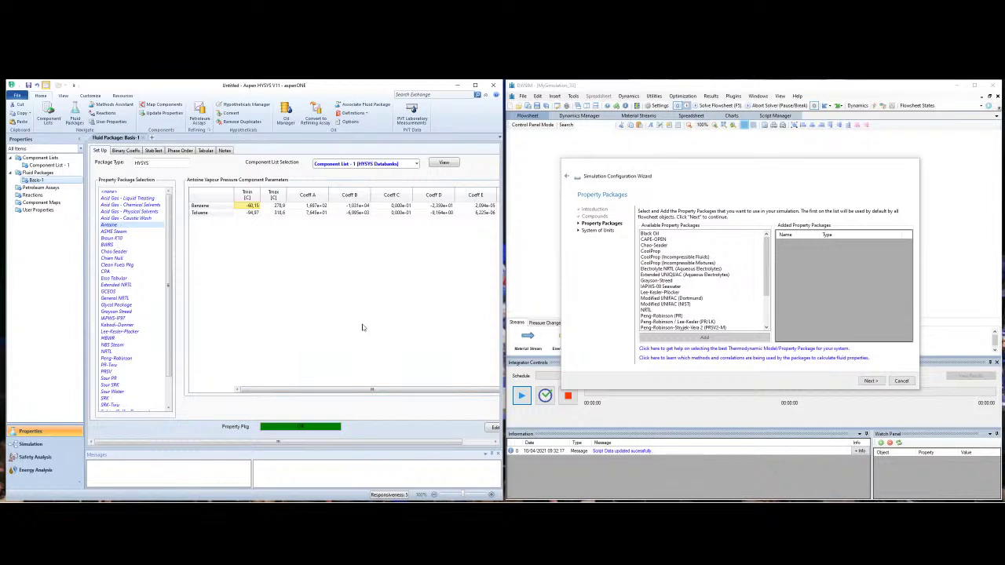
# Step: Switch to the DWSIM wizard and add the Raoult's Law property package to the simulation
pyautogui.click(769, 261)
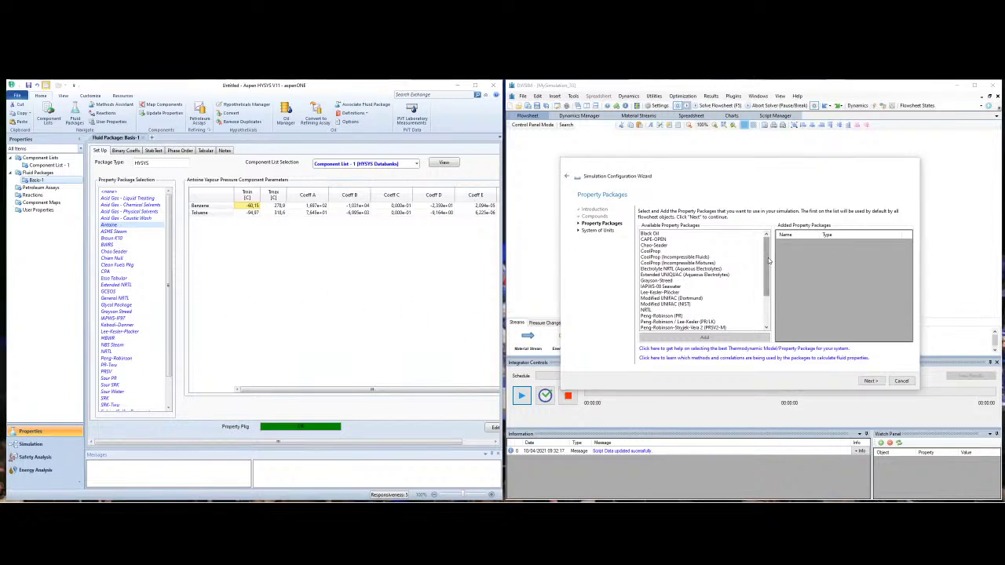
pyautogui.scroll(-3, 768, 261)
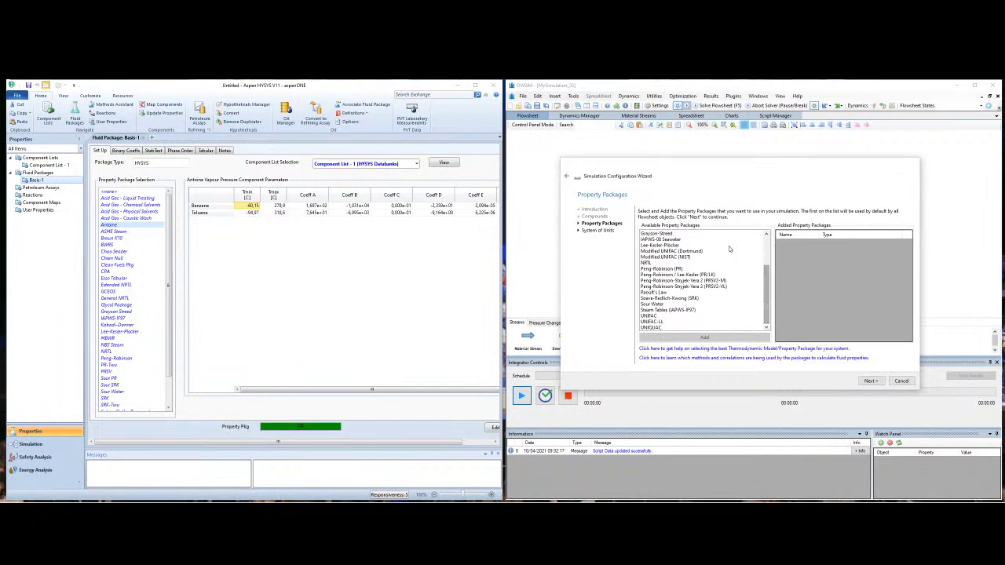
pyautogui.click(657, 292)
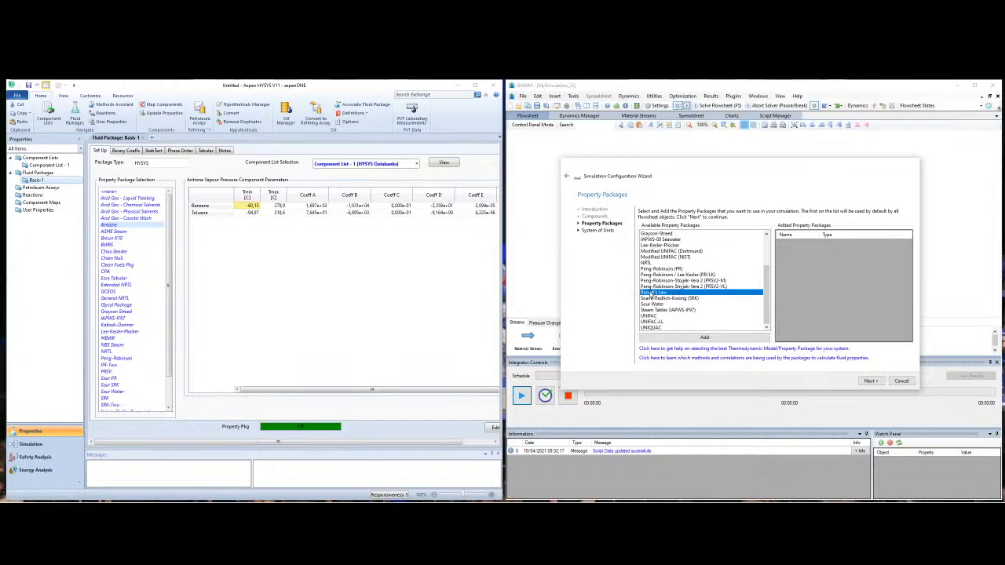
pyautogui.click(705, 337)
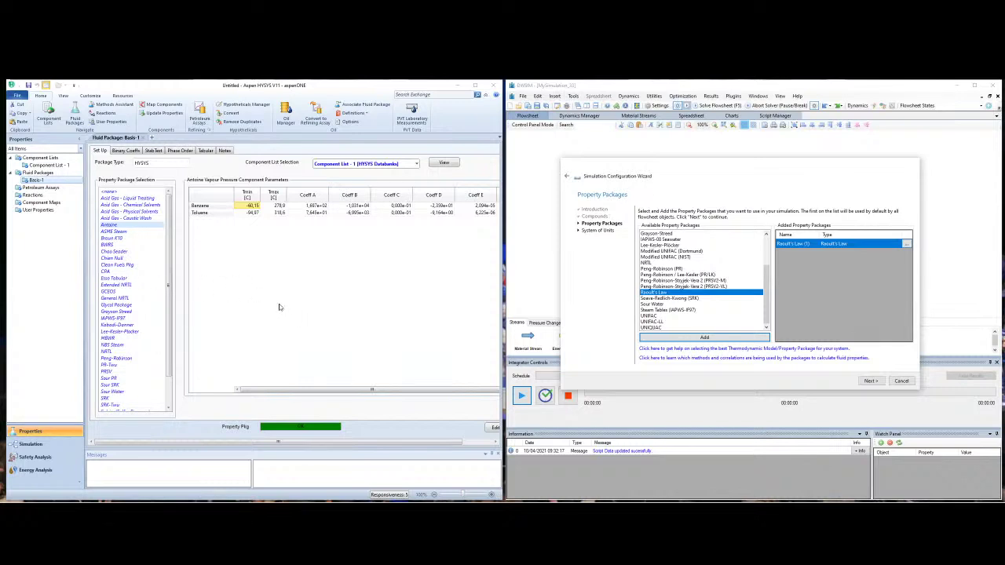
# Step: Open the HYSYS Methods Assistant and examine the Peng-Robinson description under Oil and Gas Processing
pyautogui.click(109, 103)
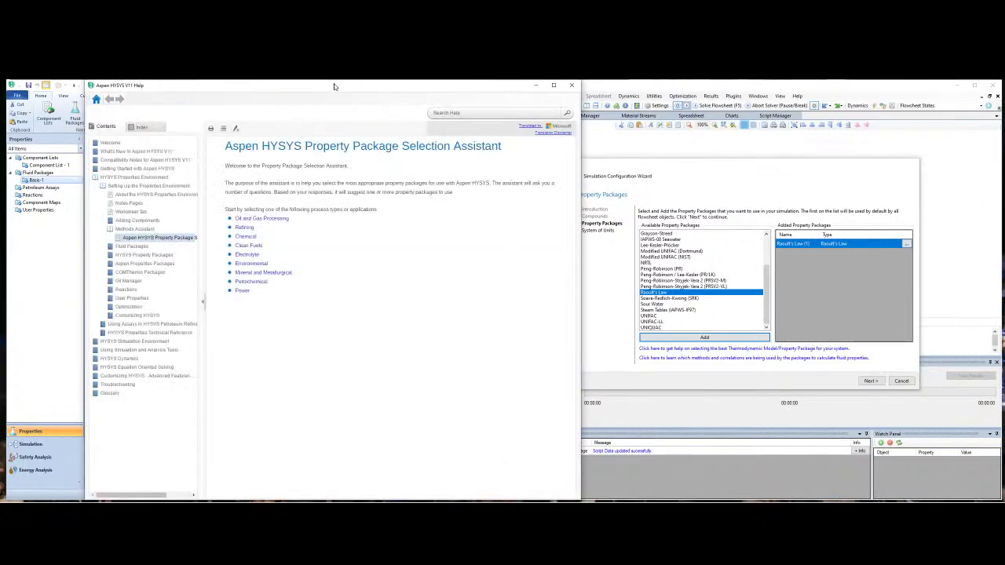
pyautogui.moveTo(333, 86); pyautogui.dragTo(252, 93)
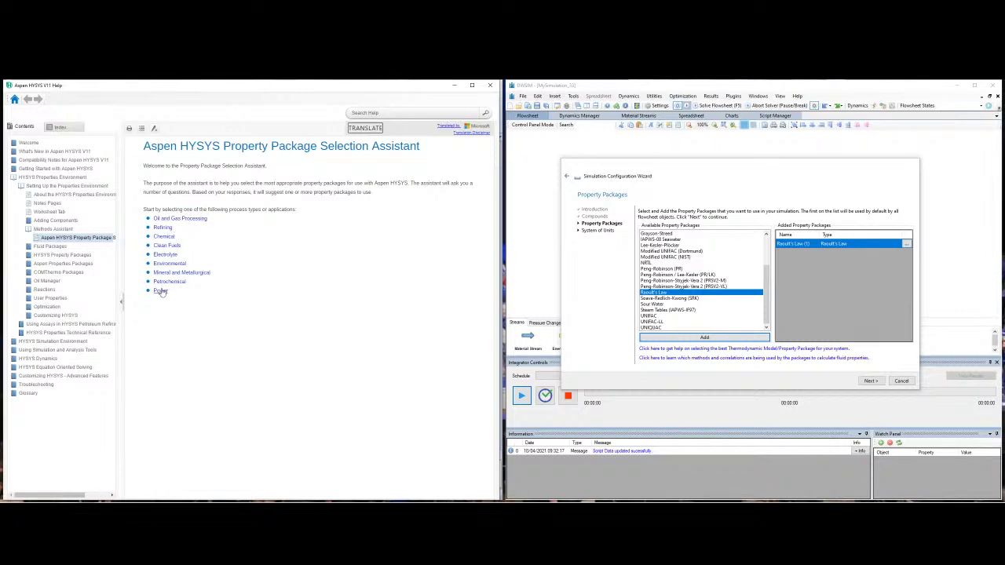
pyautogui.click(180, 220)
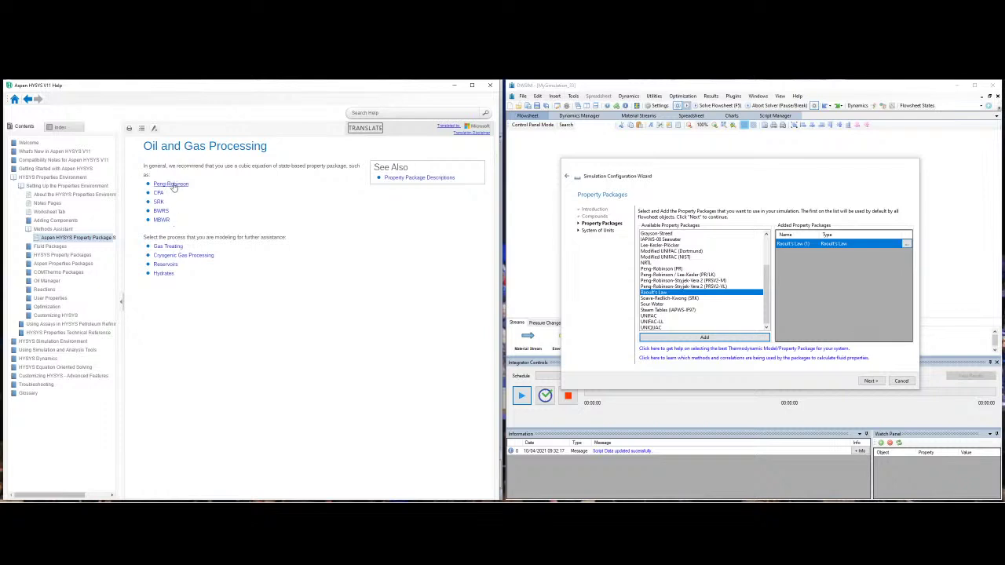
pyautogui.click(173, 183)
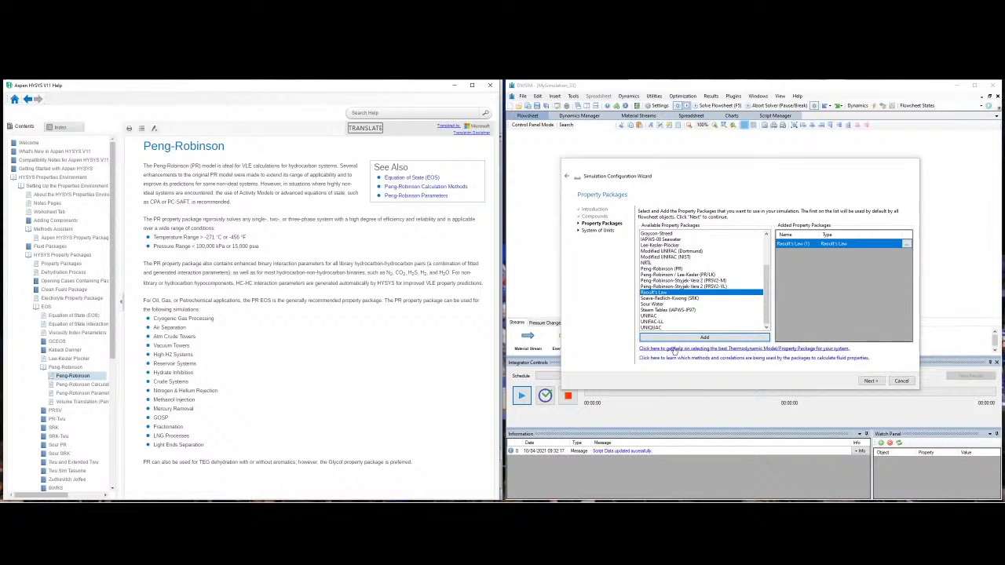
# Step: Open DWSIM's online guide for selecting a property package and examine its Raoult's Law recommendation for non-polar gases at low pressures
pyautogui.click(772, 350)
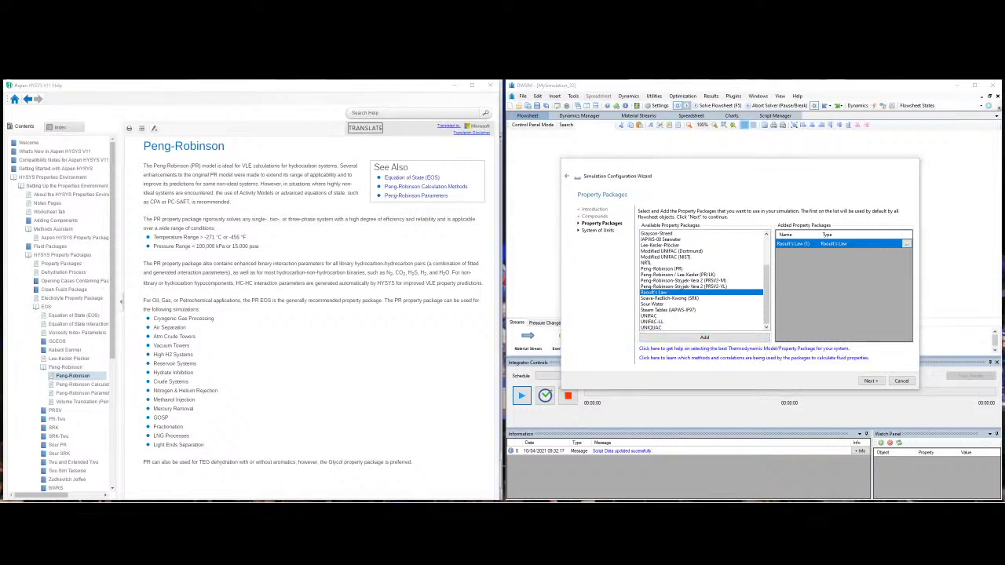
pyautogui.moveTo(493, 169); pyautogui.dragTo(1004, 142)
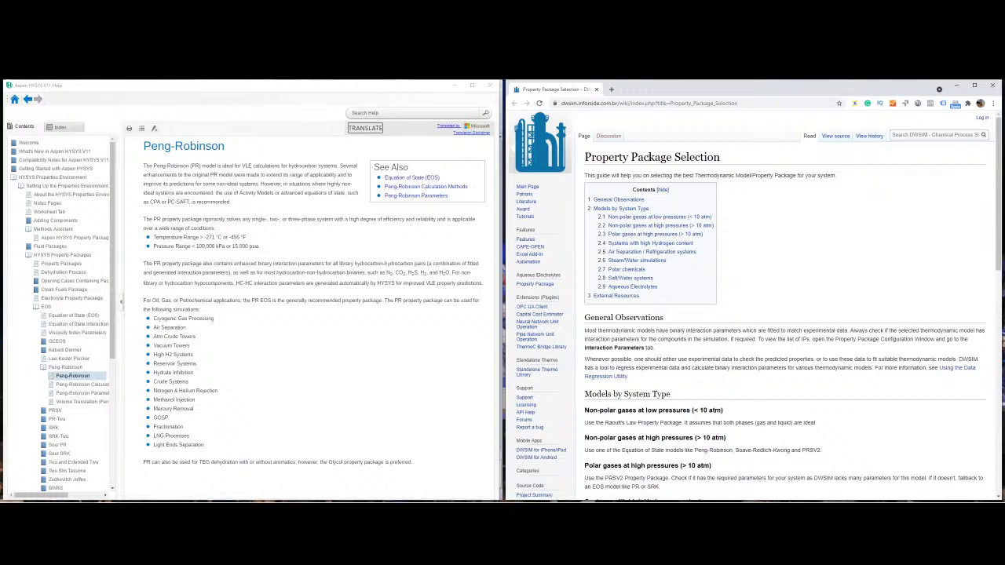
pyautogui.scroll(-4, 813, 200)
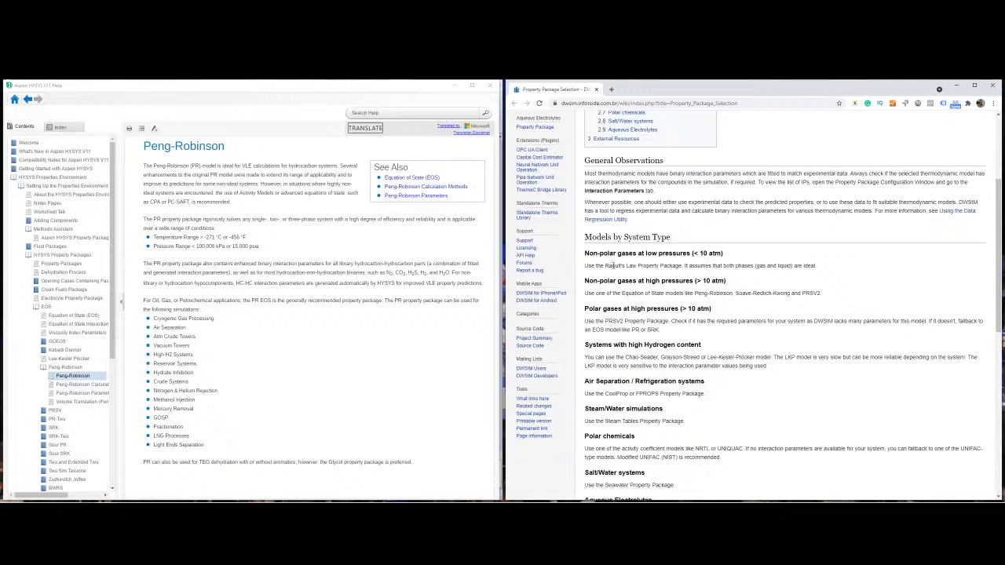
pyautogui.moveTo(604, 265); pyautogui.dragTo(680, 266)
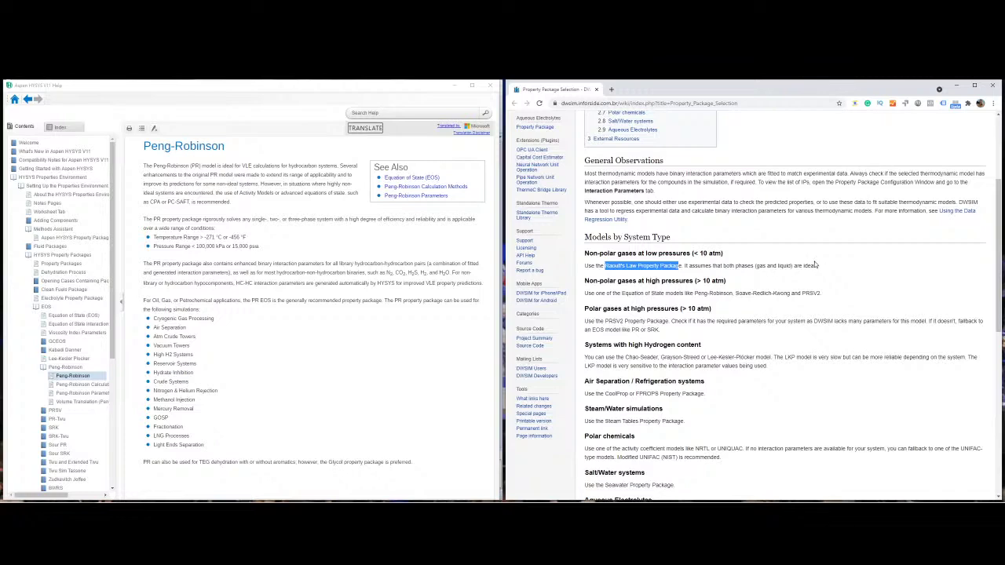
pyautogui.scroll(-2, 741, 268)
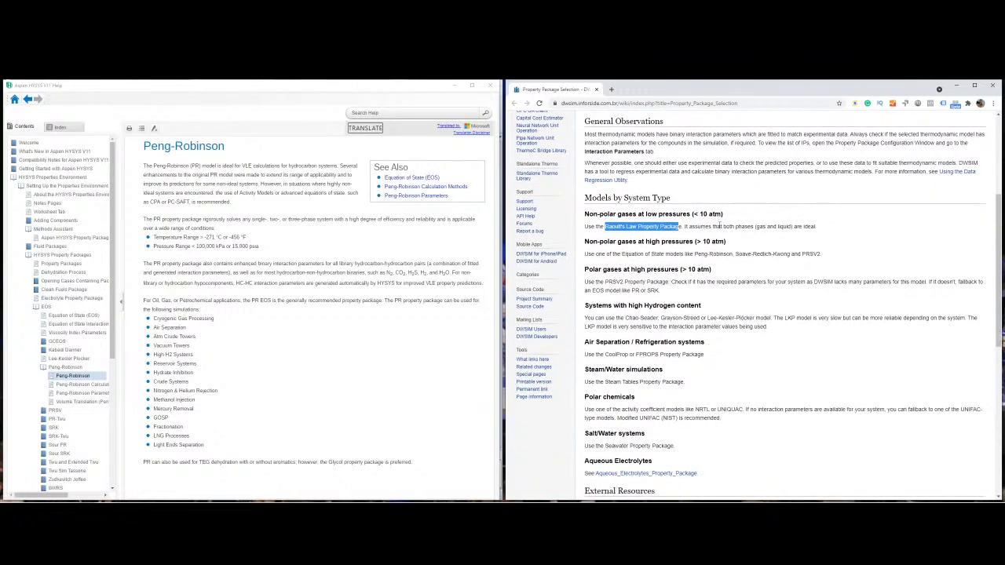
pyautogui.scroll(2, 745, 256)
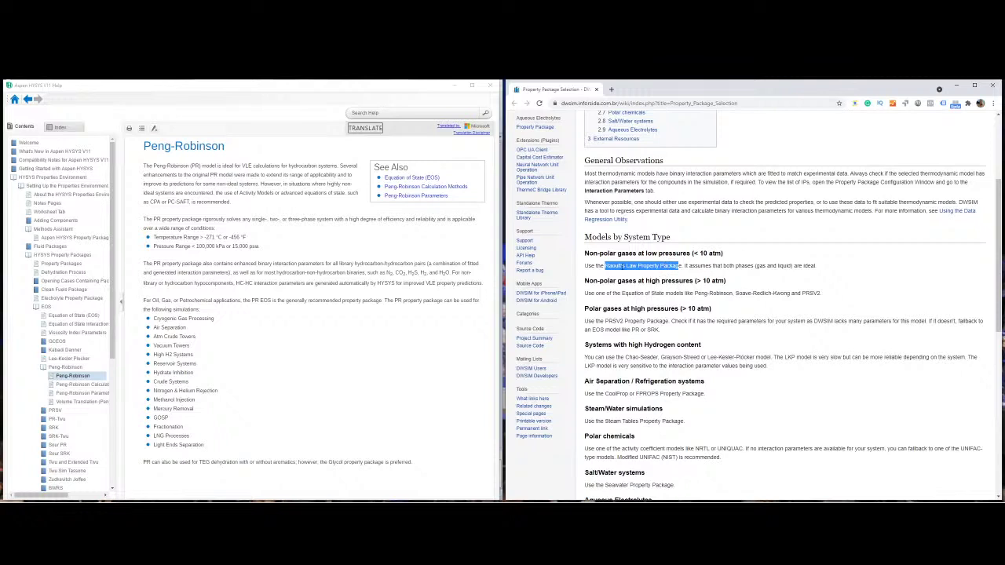
pyautogui.click(619, 266)
pyautogui.moveTo(604, 265); pyautogui.dragTo(637, 265)
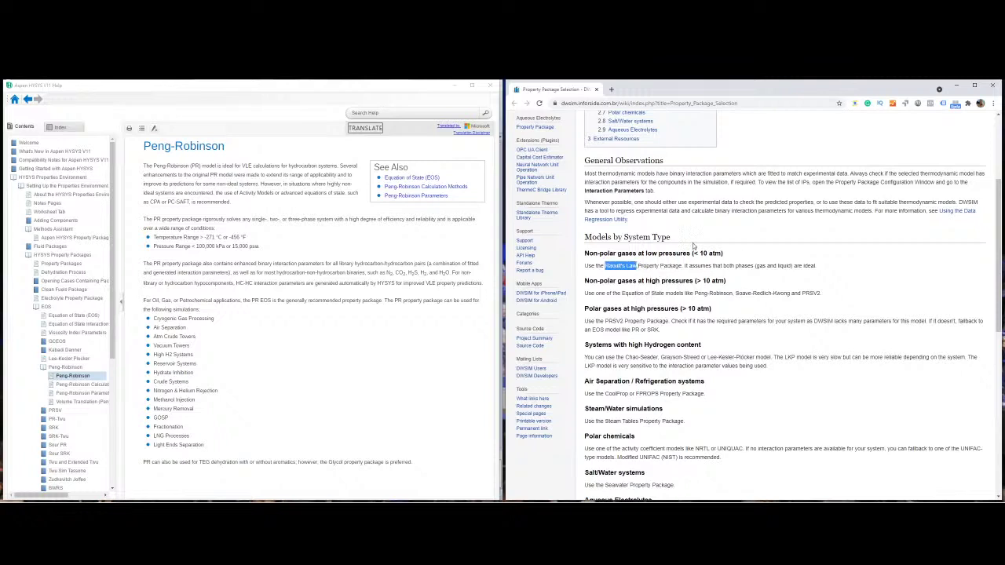